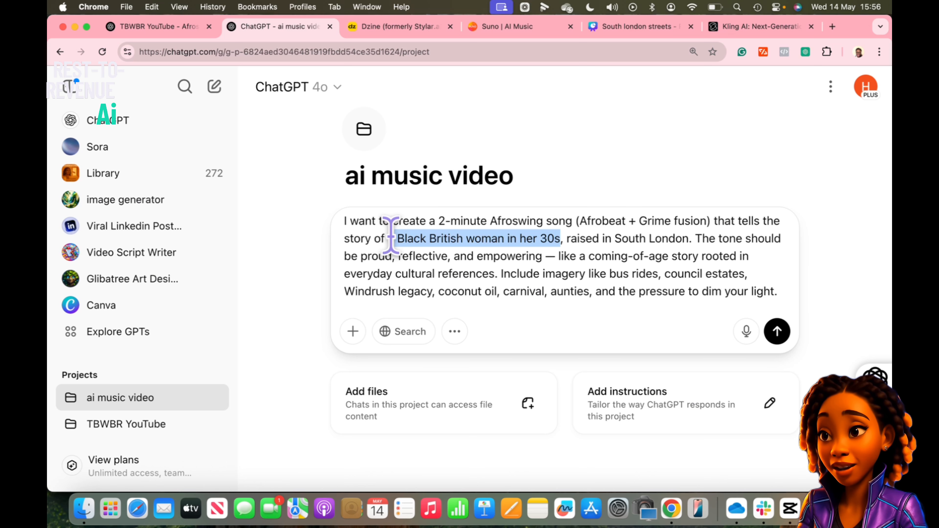
- Read through the Afroswing song prompt in the ai music video project, down to the Suno AI formatting request
scroll(482, 294, "down", 2)
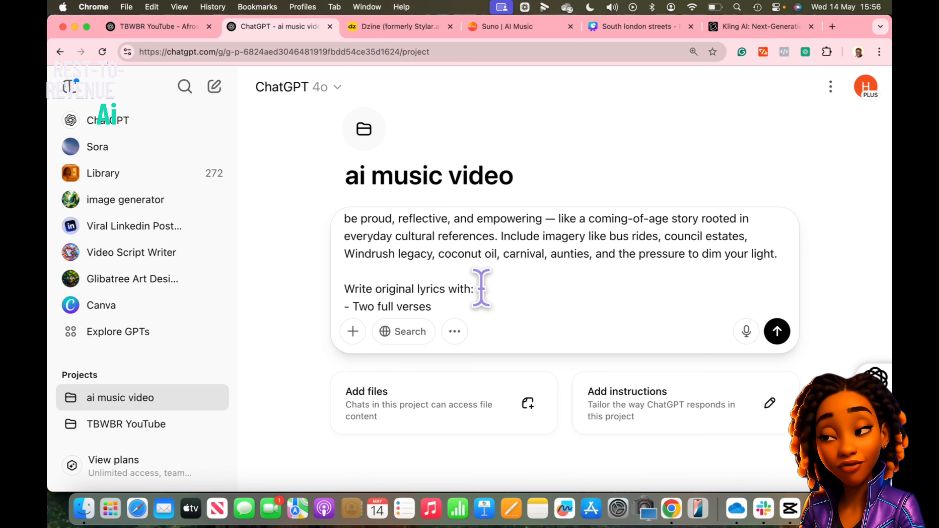
scroll(481, 288, "down", 4)
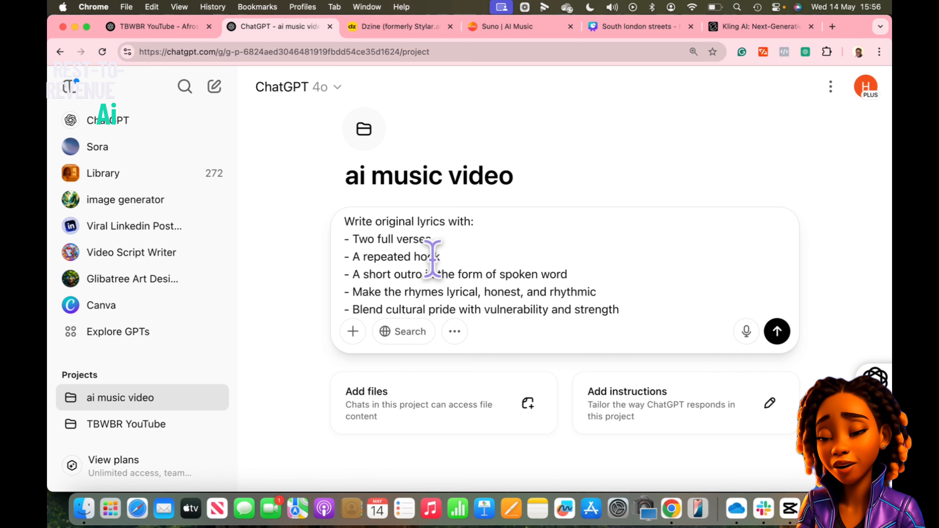
scroll(433, 258, "down", 2)
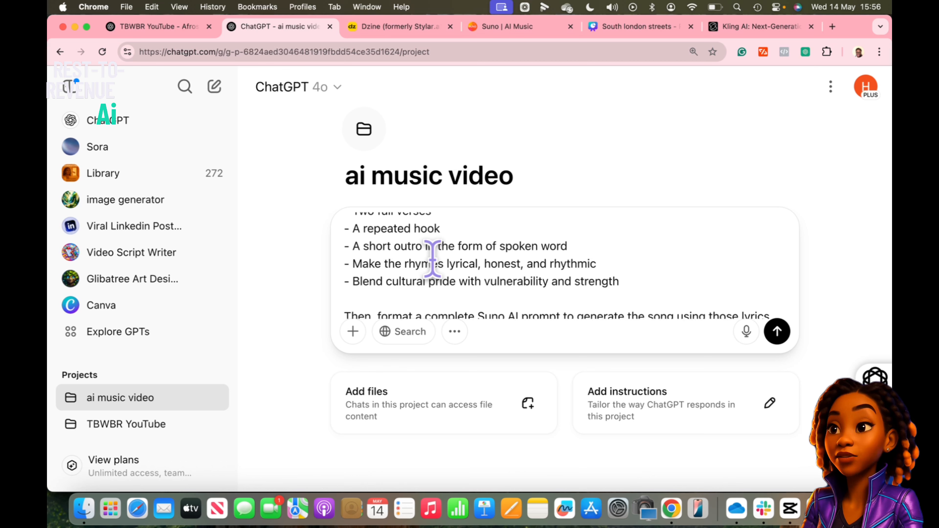
scroll(447, 266, "down", 2)
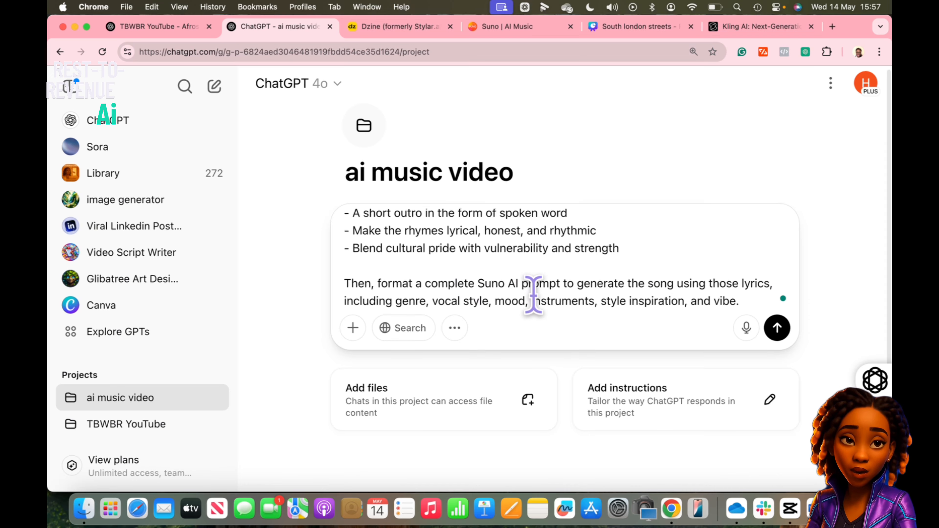
scroll(532, 298, "down", 2)
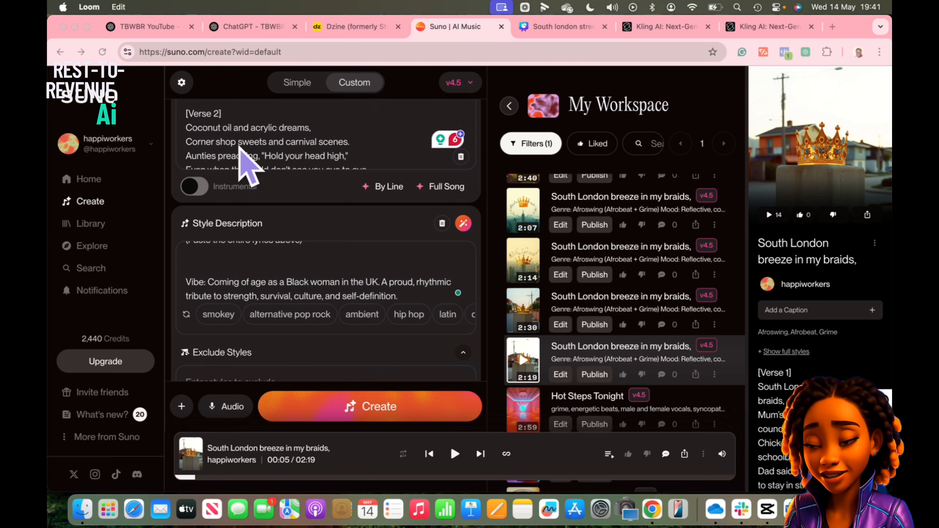
- Review the lyrics and style description entered for the South London breeze in my braids song in Suno
scroll(284, 163, "up", 1)
scroll(285, 163, "up", 5)
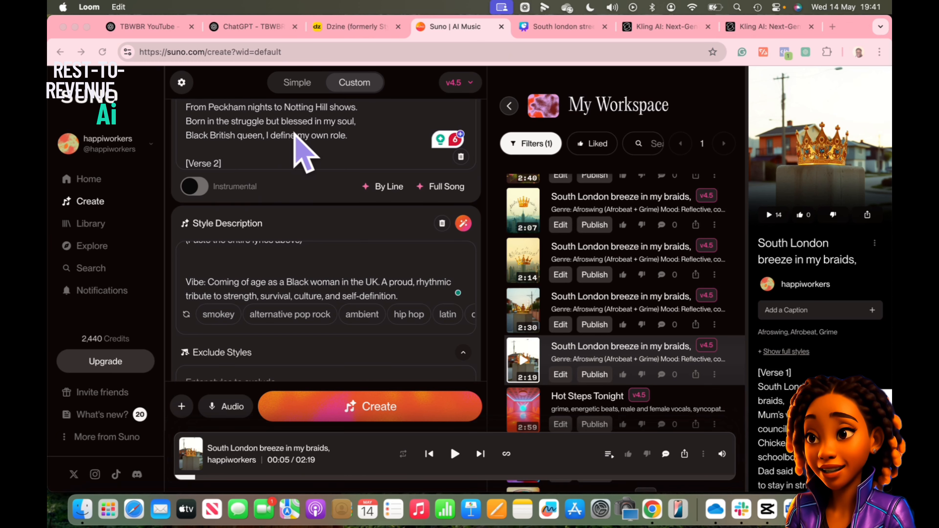
scroll(310, 252, "up", 3)
scroll(316, 262, "up", 3)
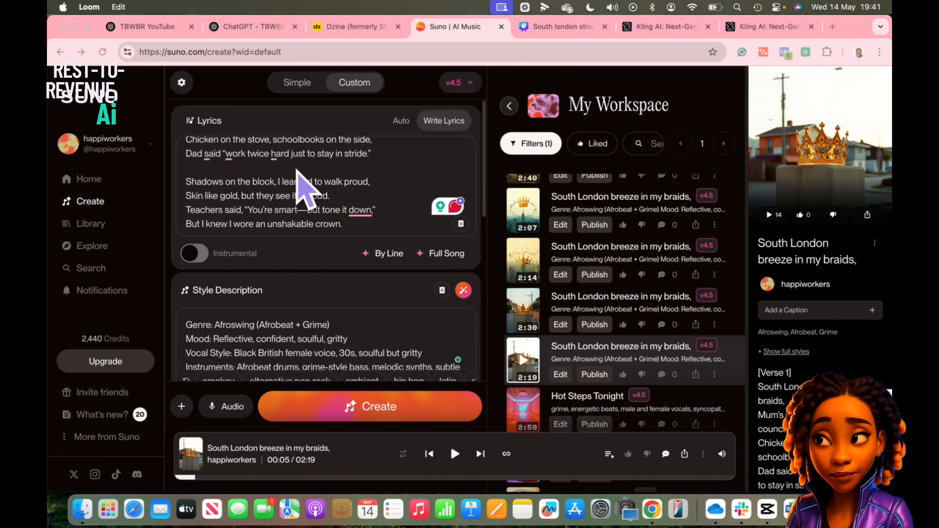
scroll(292, 255, "down", 2)
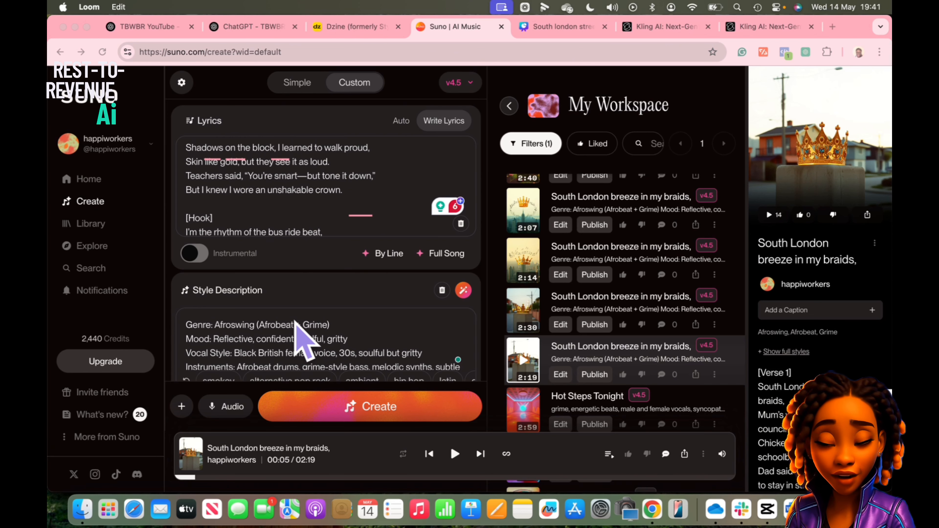
scroll(298, 347, "down", 4)
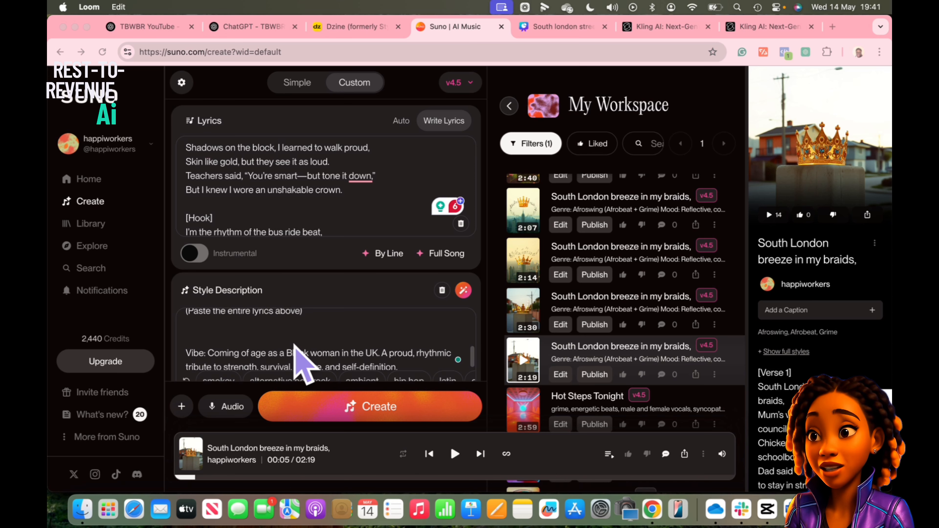
scroll(295, 349, "down", 1)
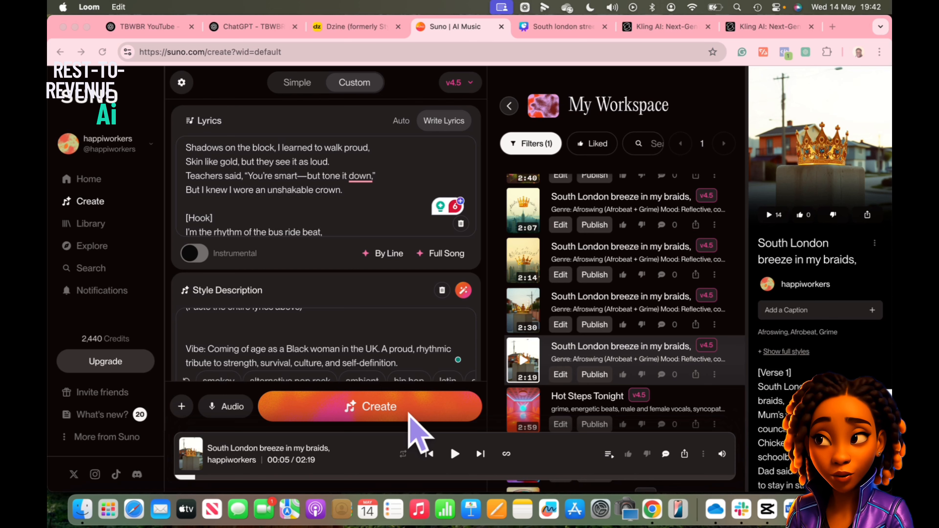
- Show the download formats for the 2:19 version of South London breeze in my braids
left_click(714, 374)
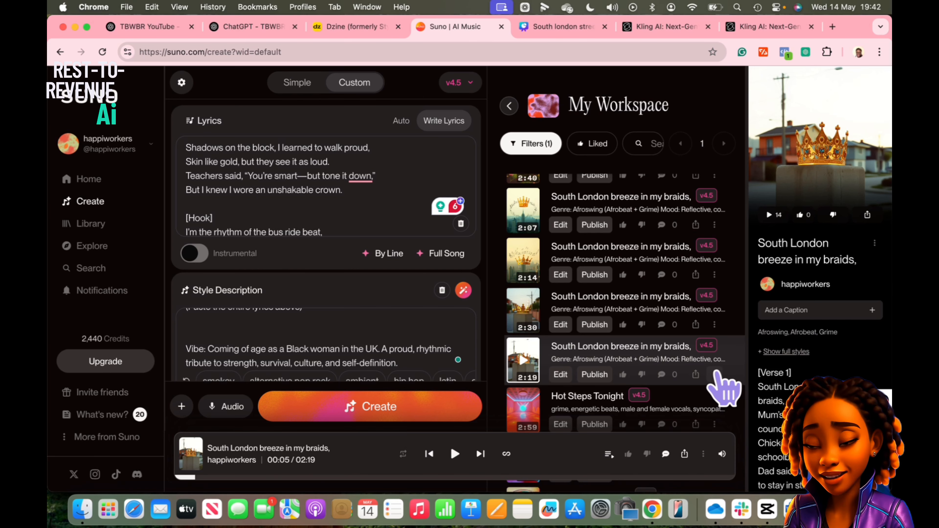
left_click(715, 374)
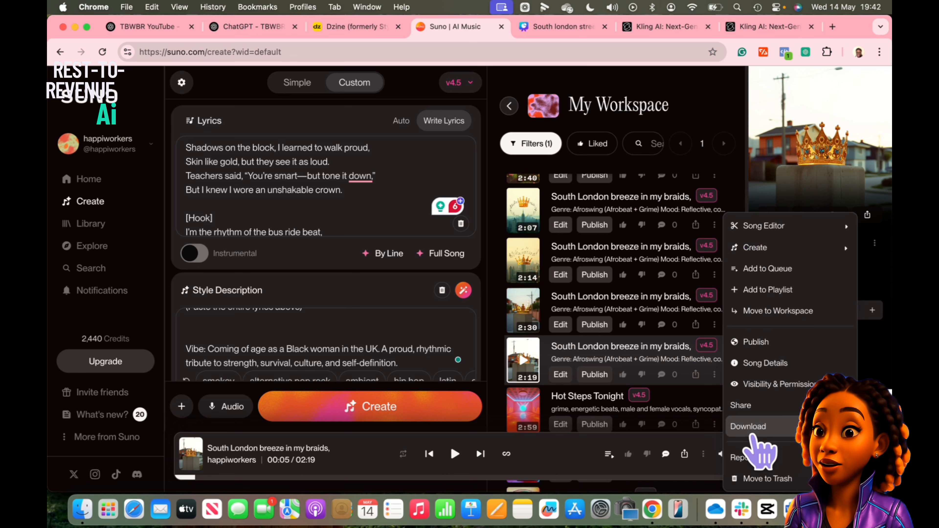
mouse_move(750, 429)
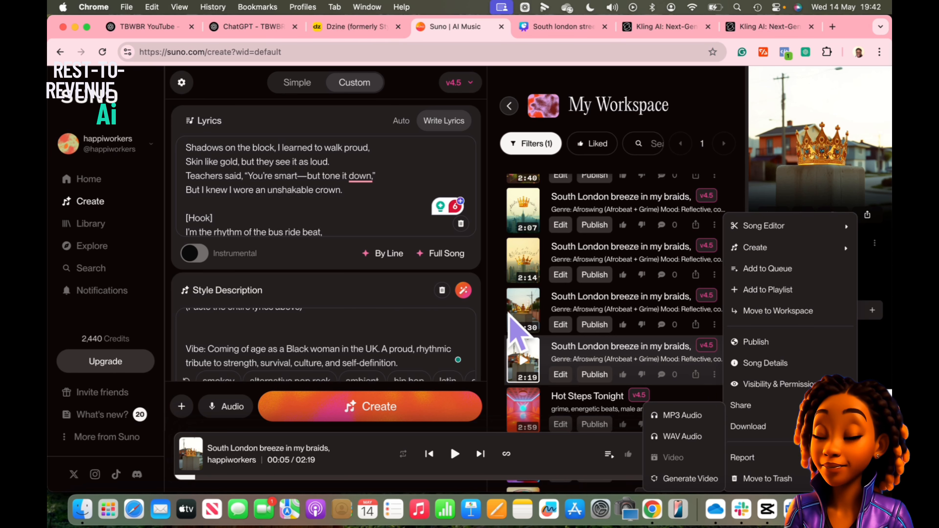
- Switch to Dzine and browse the Consistent Character image results generated for the music video scenes
left_click(347, 27)
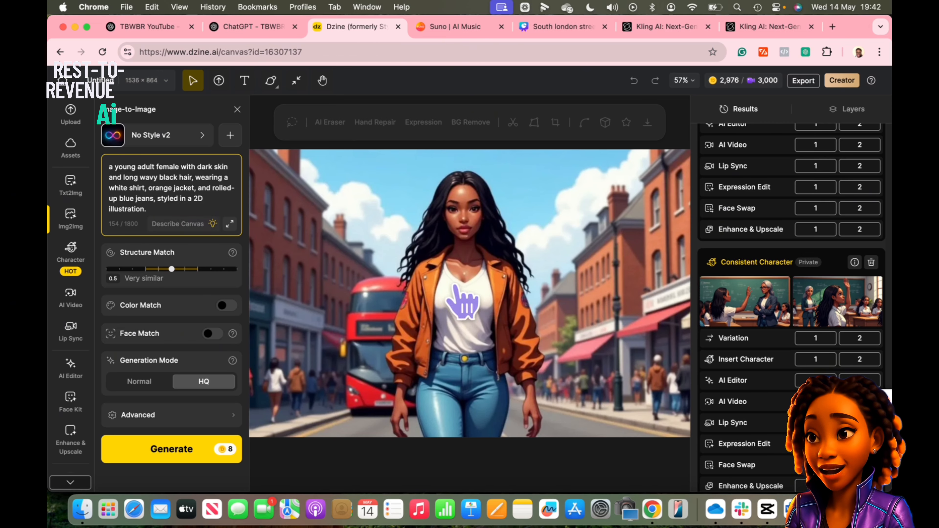
scroll(781, 384, "down", 2)
scroll(782, 385, "down", 6)
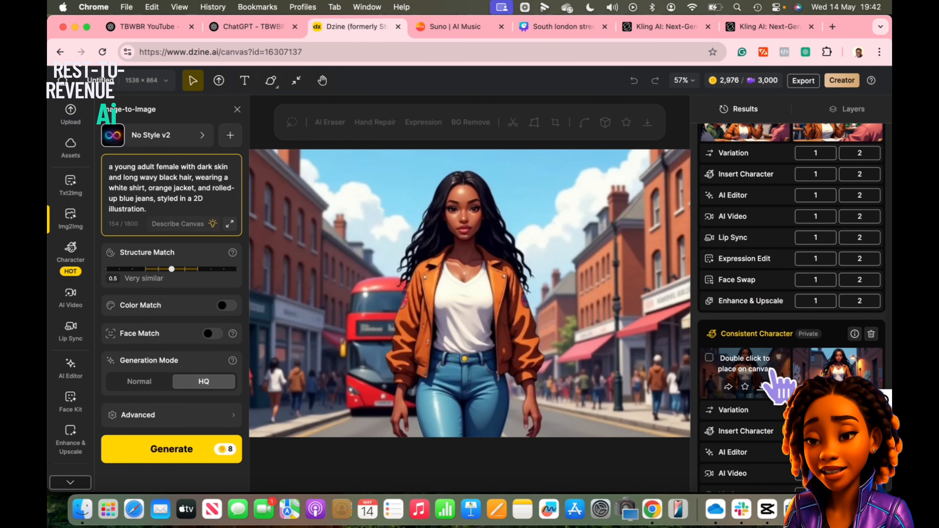
scroll(791, 385, "up", 4)
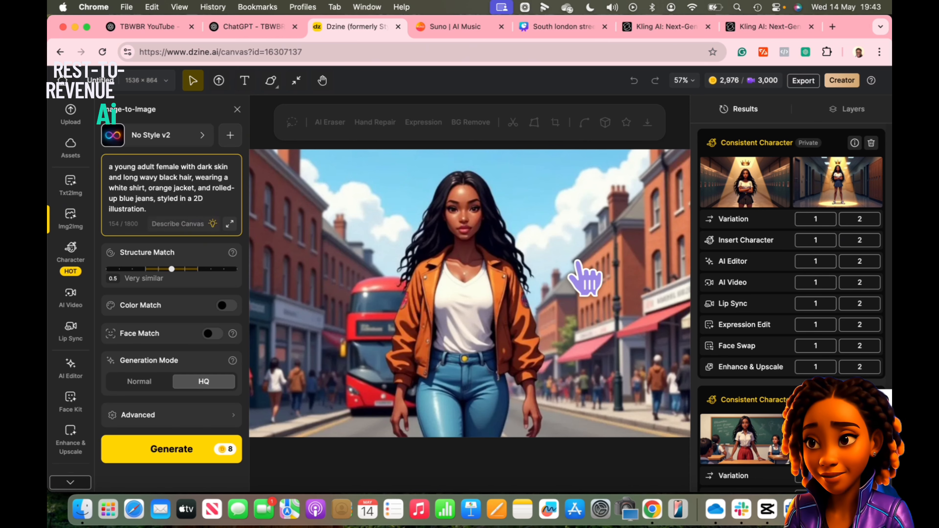
scroll(584, 277, "down", 10)
scroll(781, 325, "down", 5)
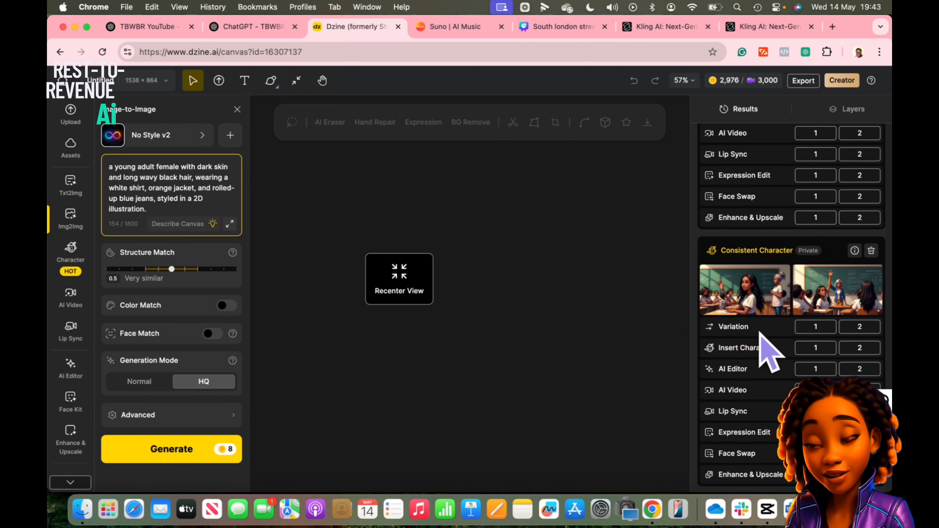
- Find the Consistent Character image of the crowned woman in the locker hallway and open its enlarged preview
mouse_move(802, 296)
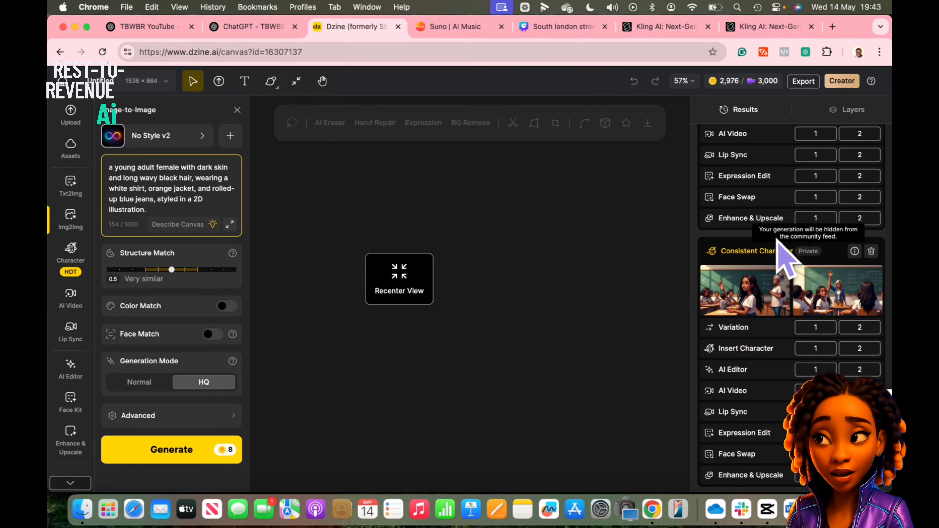
scroll(784, 370, "down", 10)
scroll(780, 370, "up", 2)
mouse_move(774, 207)
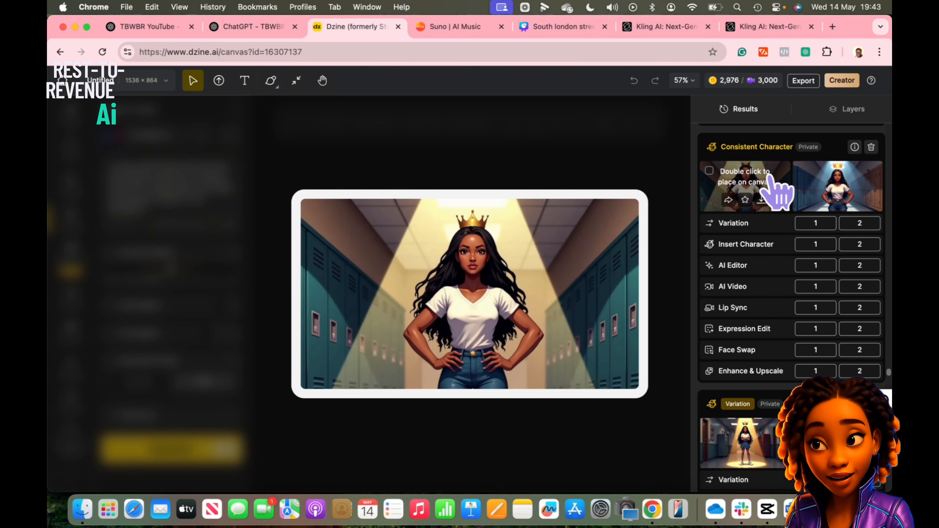
left_click(765, 187)
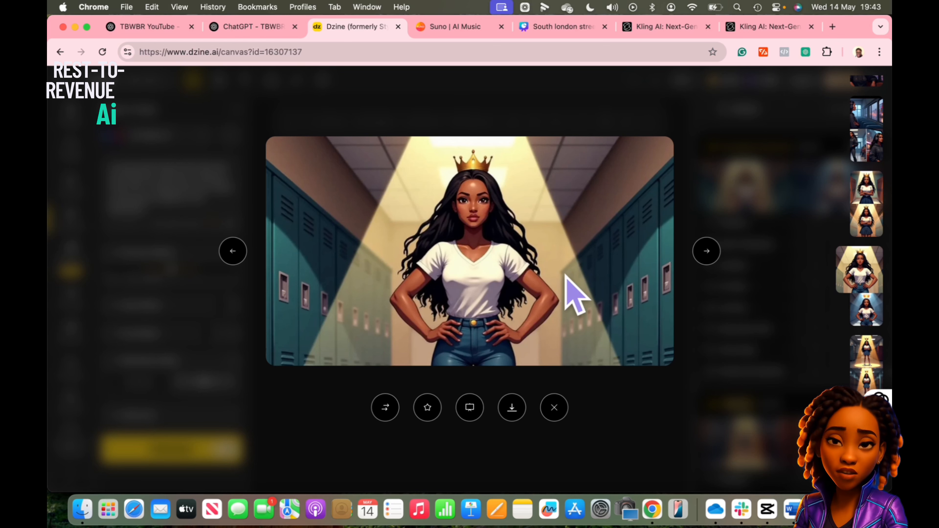
- Glance at the South london streets design in Canva, and in Kling AI play the clip of the woman in the orange jacket
left_click(569, 32)
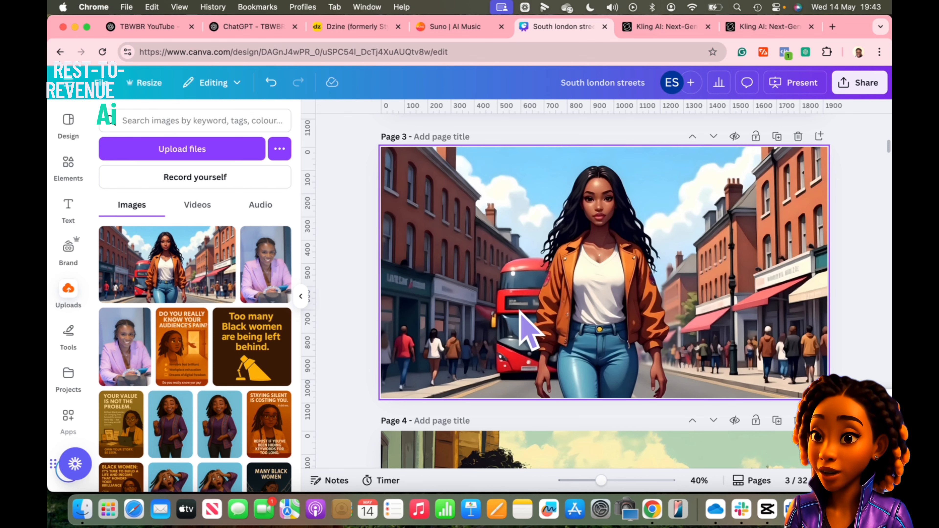
left_click(765, 30)
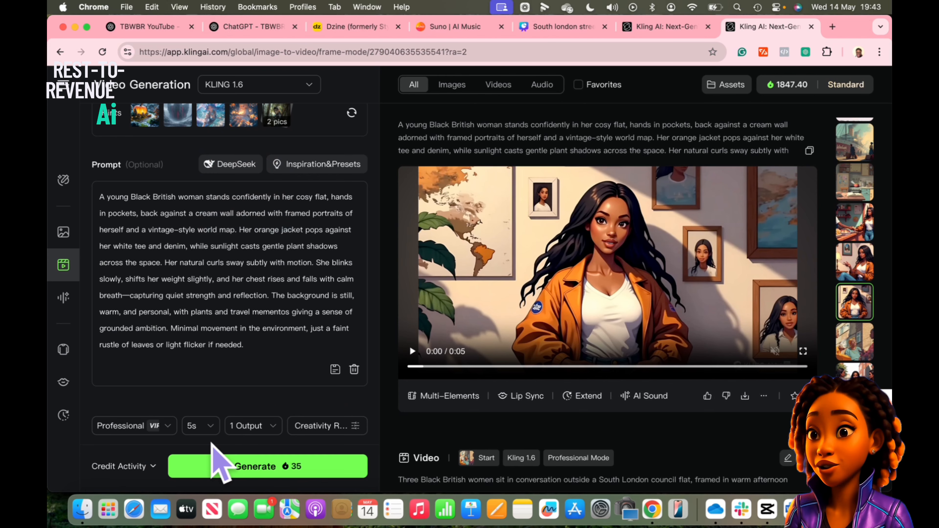
scroll(239, 308, "up", 4)
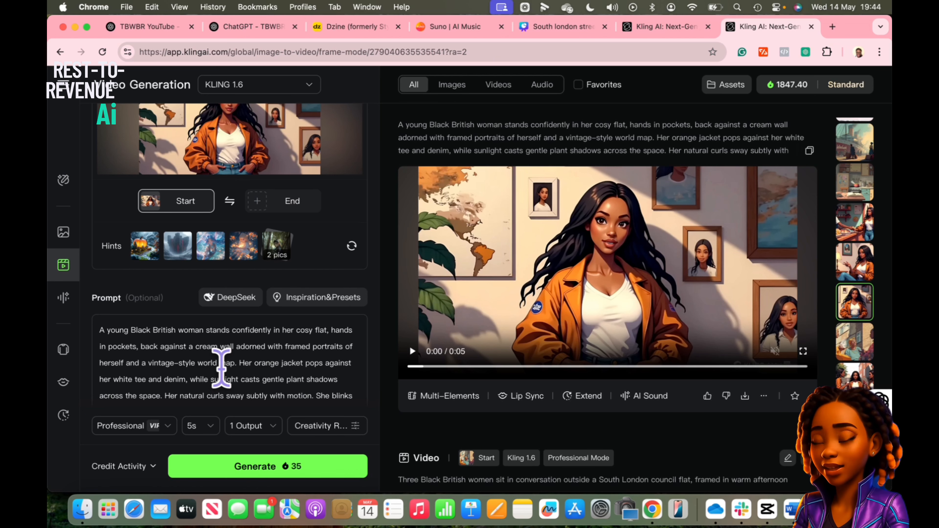
left_click(542, 307)
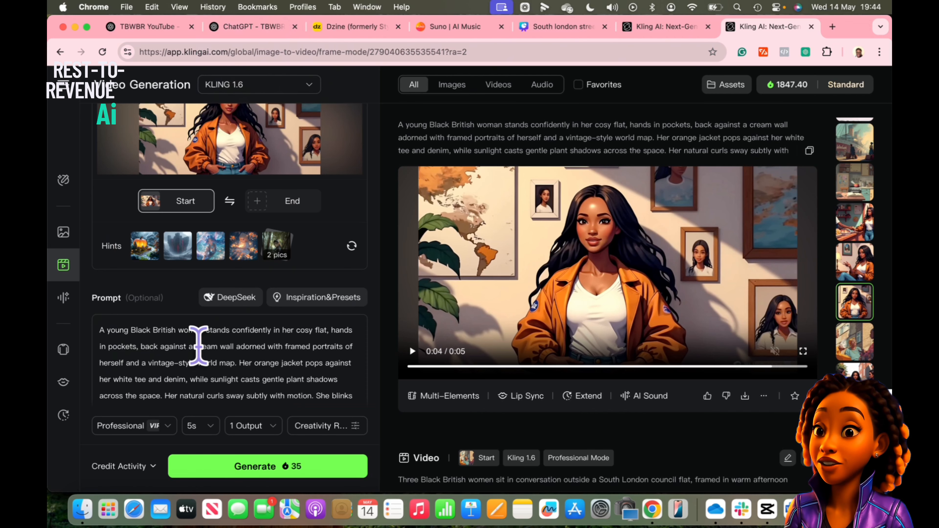
- Examine the negative prompt for the orange jacket clip and replay the generated video
scroll(196, 344, "down", 3)
scroll(198, 344, "down", 7)
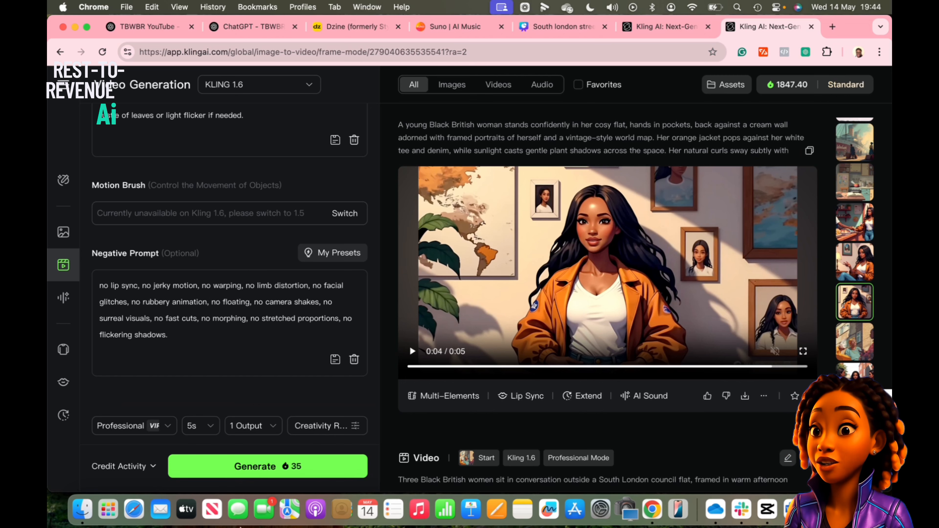
left_click(521, 326)
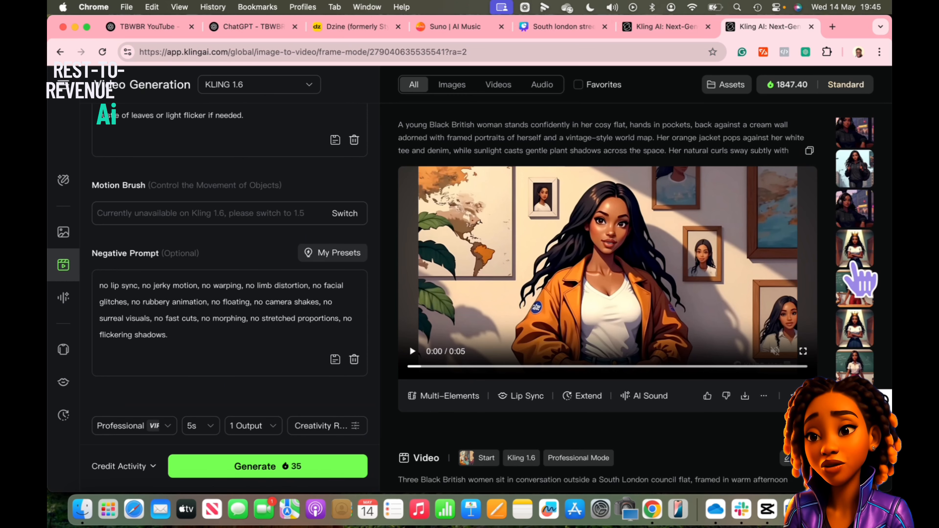
- Browse the other generated clips and their prompts in the Kling AI video history
scroll(619, 303, "down", 5)
scroll(624, 309, "up", 10)
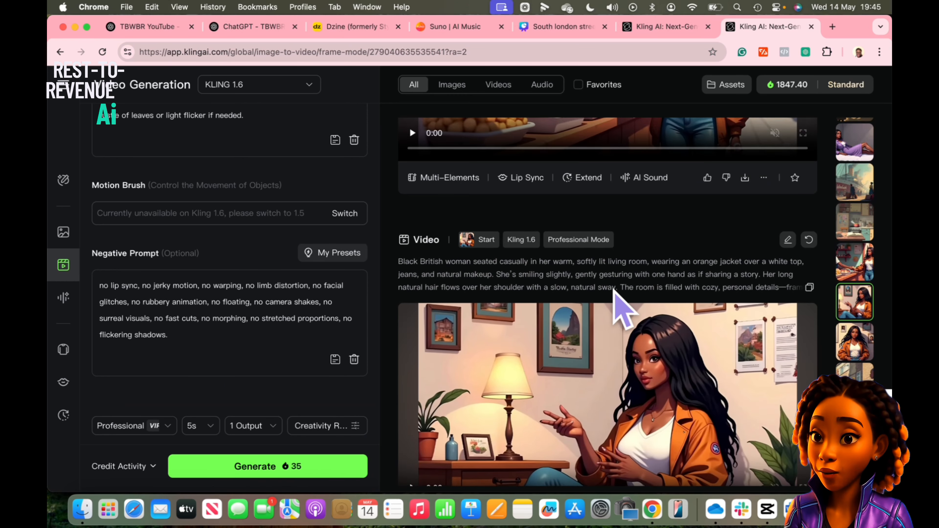
scroll(614, 290, "up", 1)
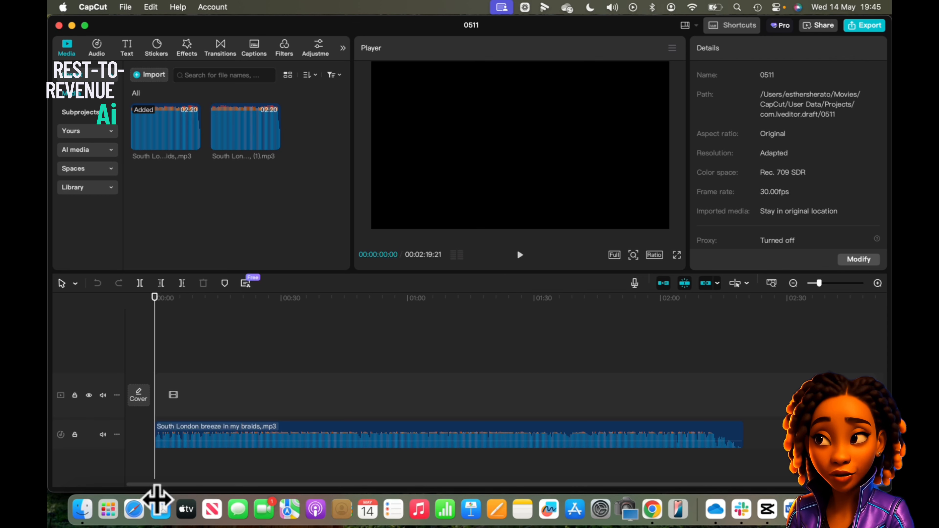
- Split the South London breeze in my braids audio track at 00:00:05:12 on the CapCut timeline
left_click_drag(156, 350, 178, 352)
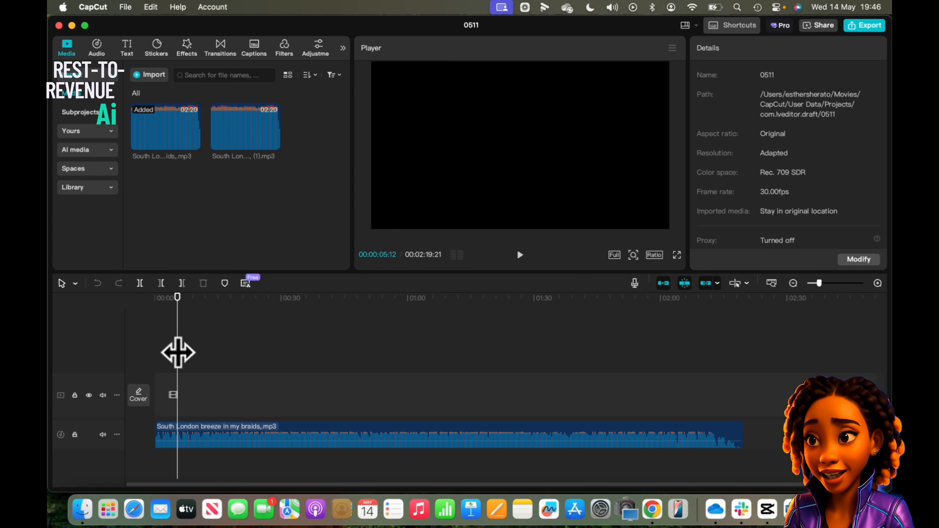
key("super+a")
left_click(140, 283)
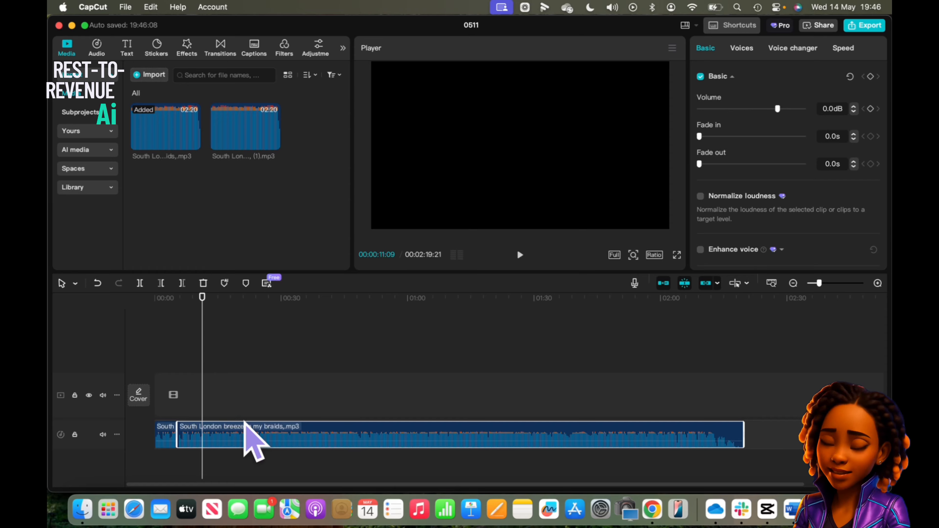
- Switch back to Kling AI and load the Windrush ship clip into Lip Sync
key("ctrl+Up")
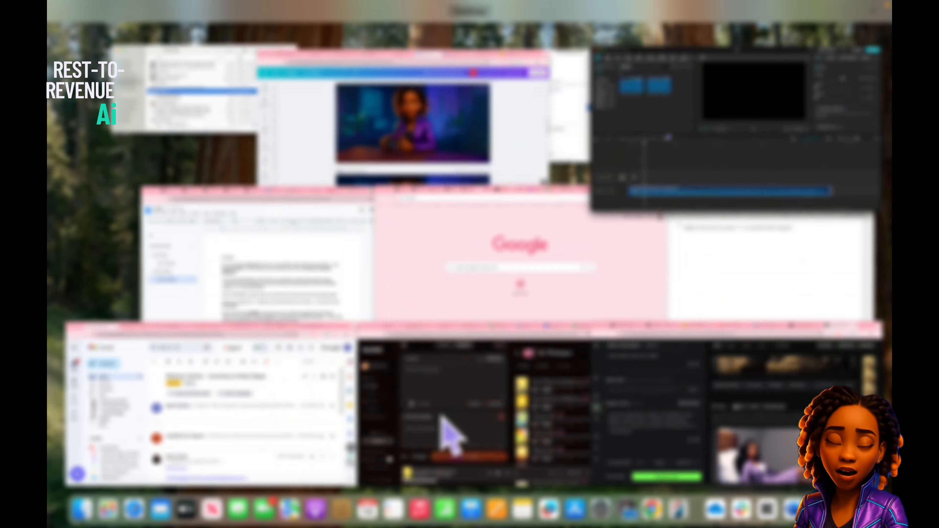
left_click(713, 449)
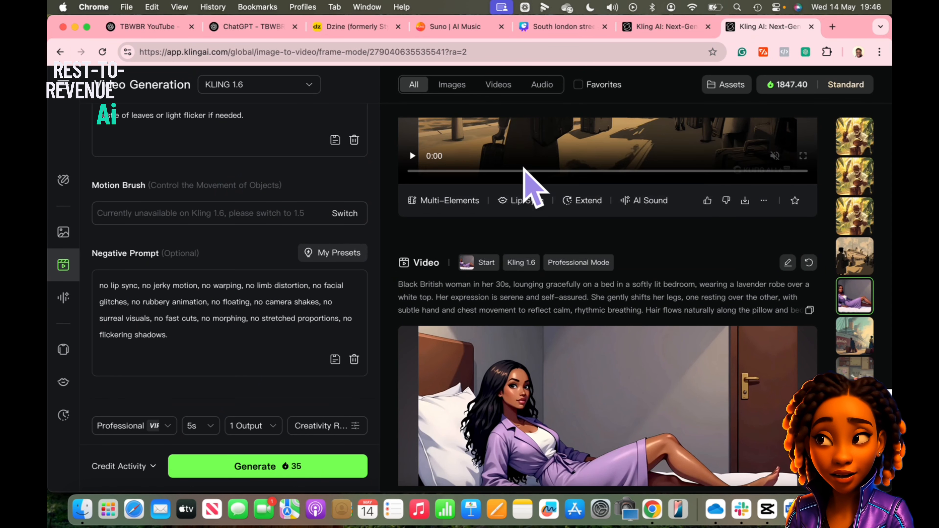
left_click(520, 198)
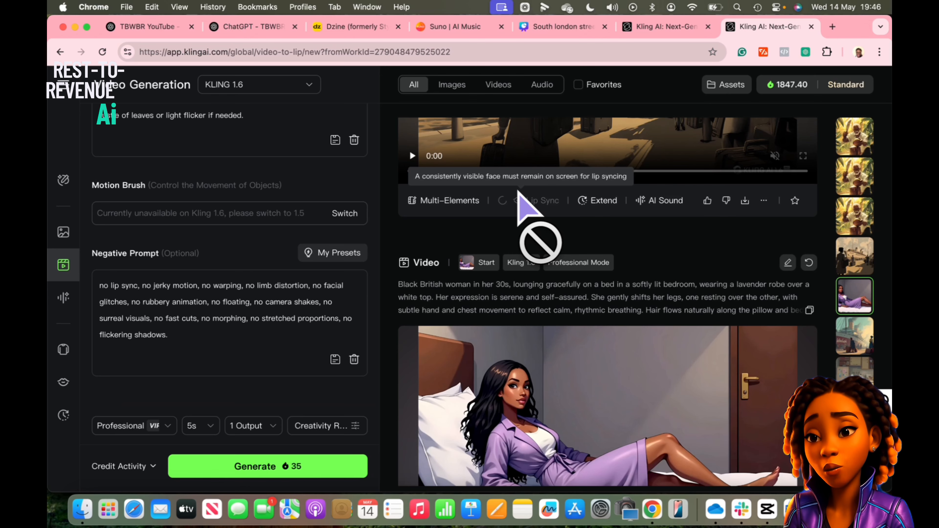
scroll(508, 274, "up", 5)
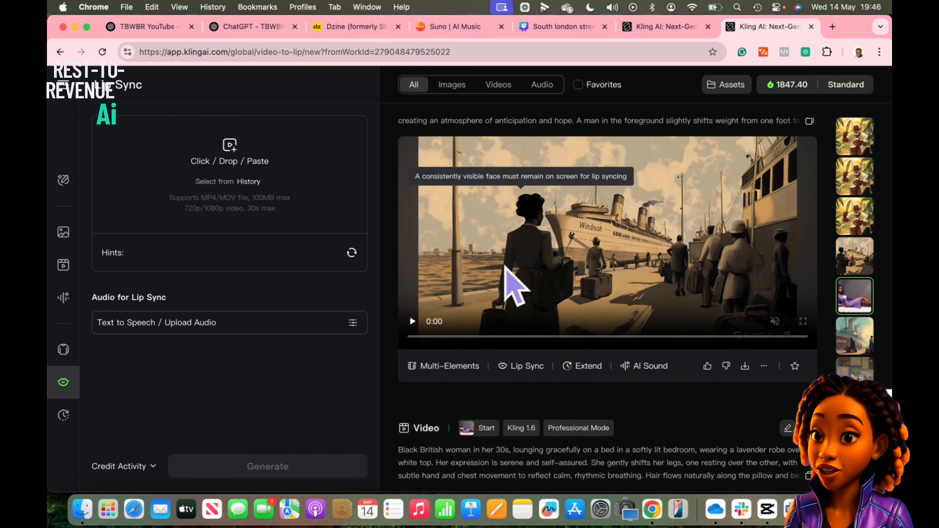
scroll(505, 266, "down", 5)
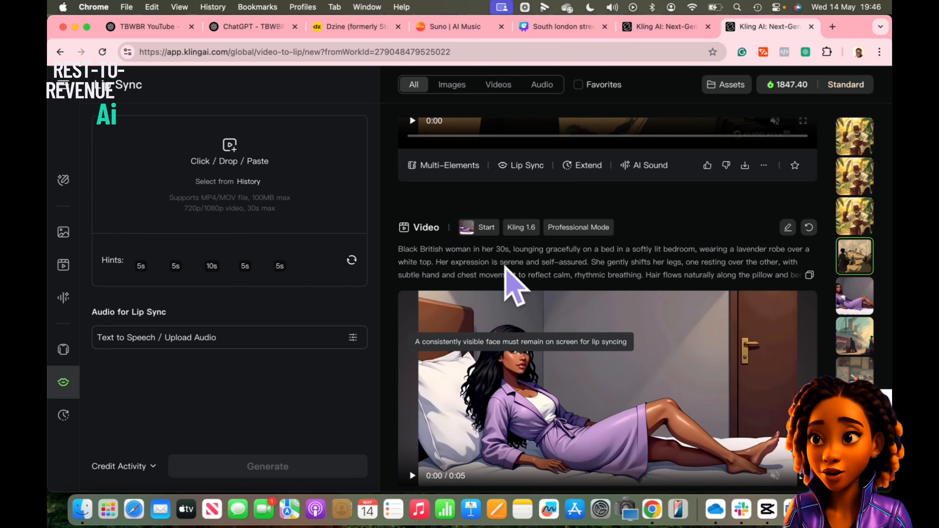
left_click(505, 266)
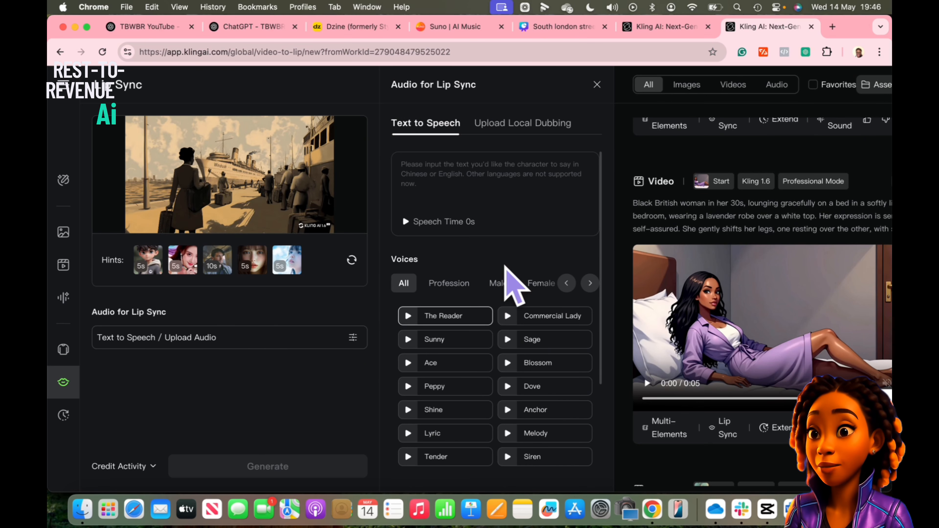
mouse_move(180, 157)
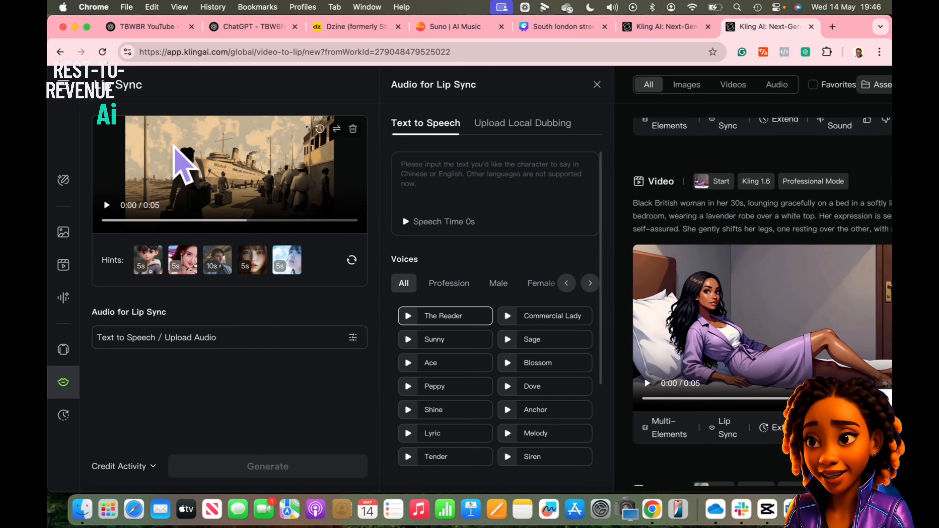